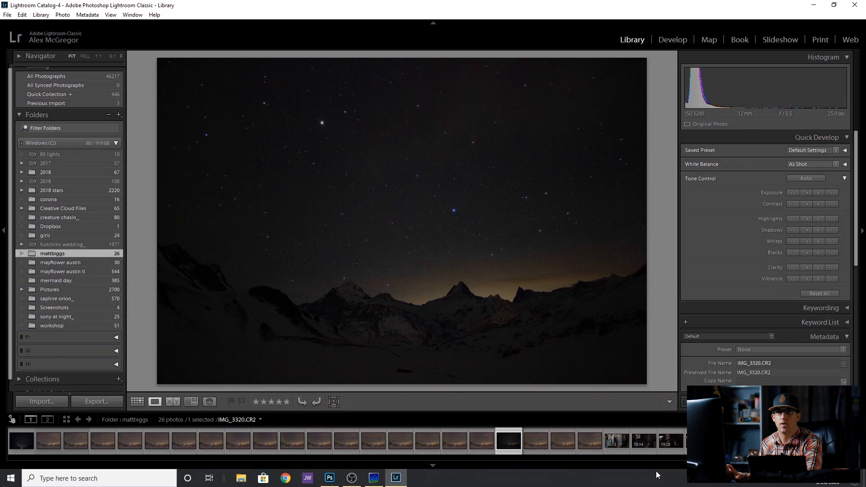
Open IMG_3321.CR2 in the Develop module.
{"action": "left_click", "coordinate": [534, 436]}
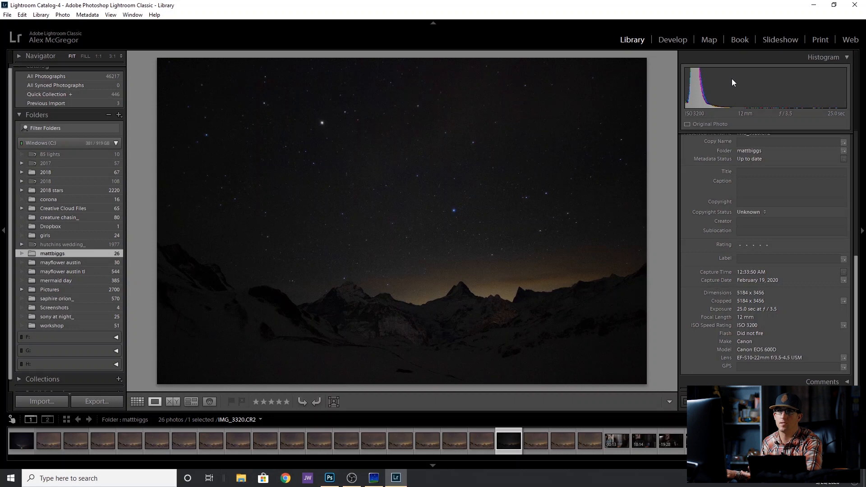
{"action": "left_click", "coordinate": [675, 40]}
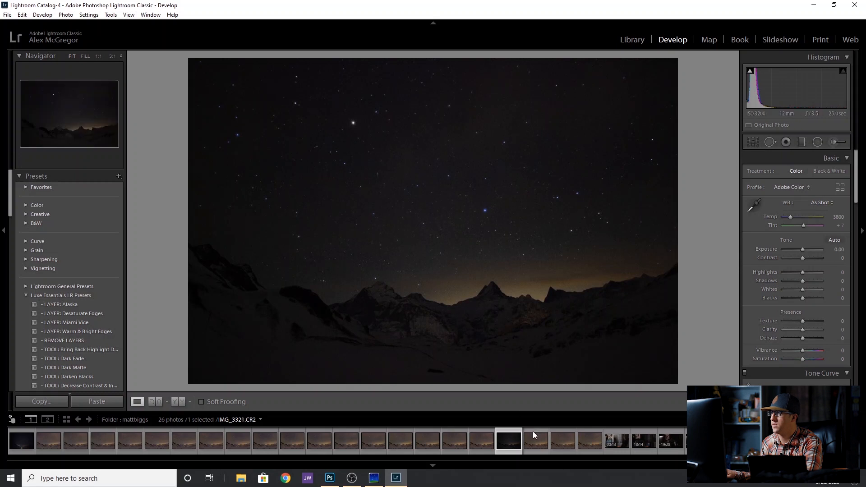
{"action": "left_click", "coordinate": [533, 432]}
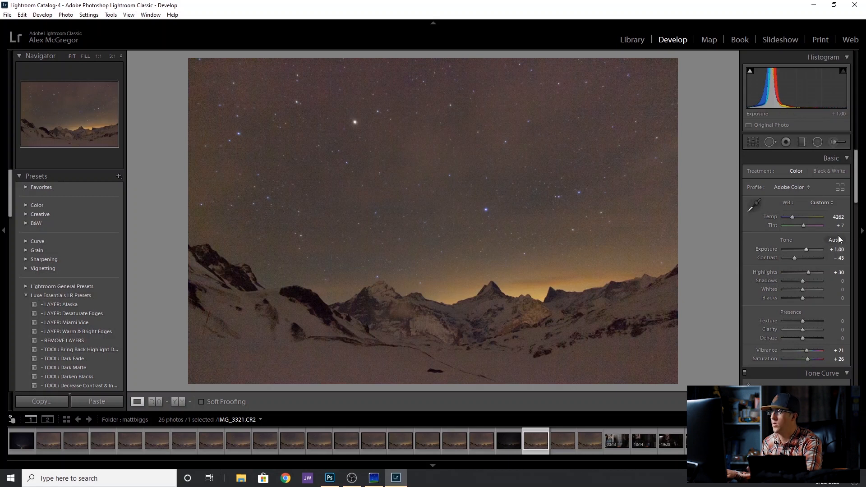
Review the photo's Basic, Detail and Lens Corrections settings, switching the profile corrections off and back on to compare.
{"action": "scroll", "coordinate": [856, 195], "scroll_direction": "down", "scroll_amount": 1}
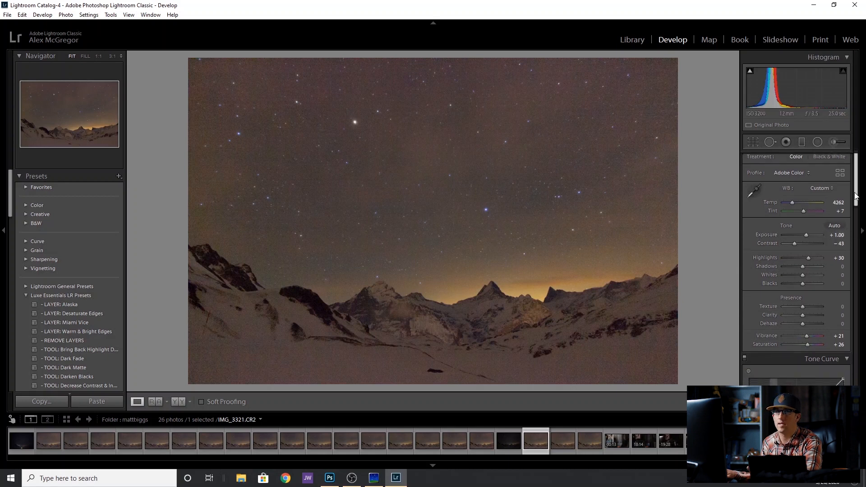
{"action": "left_click_drag", "start_coordinate": [856, 195], "coordinate": [855, 207]}
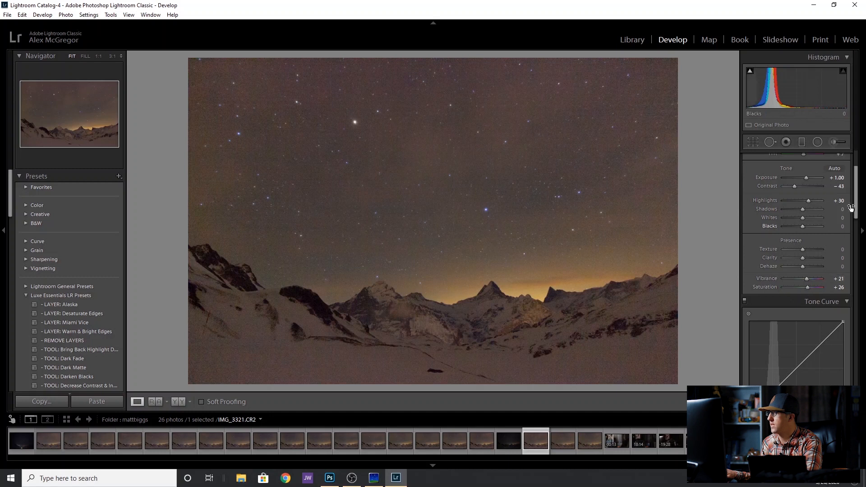
{"action": "left_click_drag", "start_coordinate": [856, 209], "coordinate": [850, 296]}
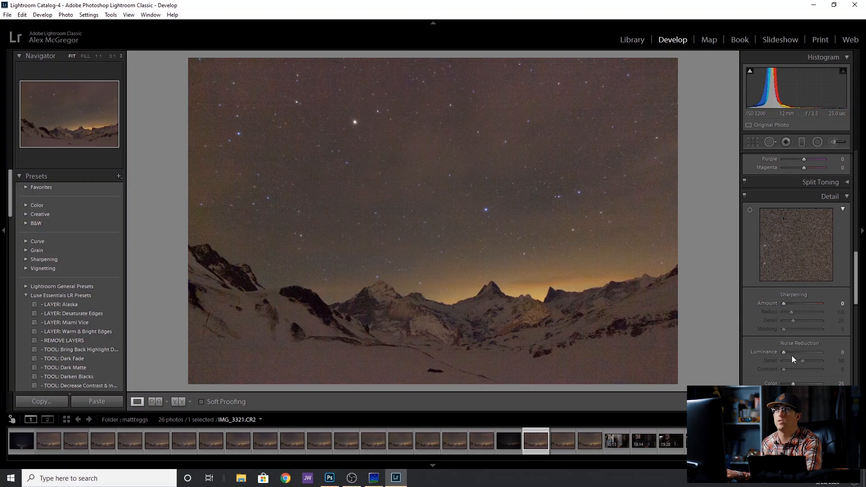
{"action": "scroll", "coordinate": [805, 345], "scroll_direction": "down", "scroll_amount": 4}
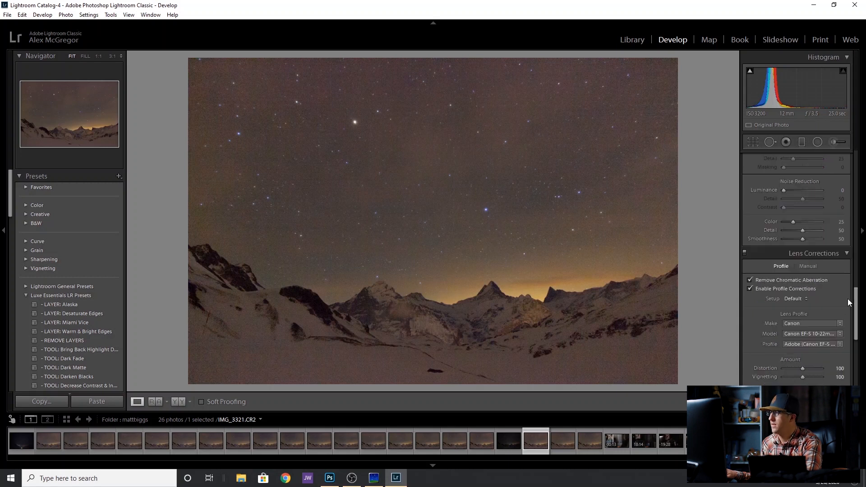
{"action": "left_click", "coordinate": [750, 288]}
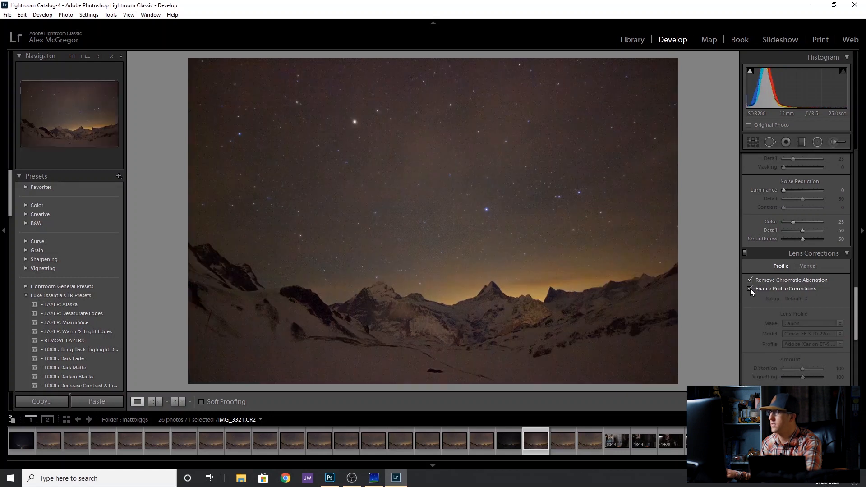
{"action": "left_click", "coordinate": [751, 288]}
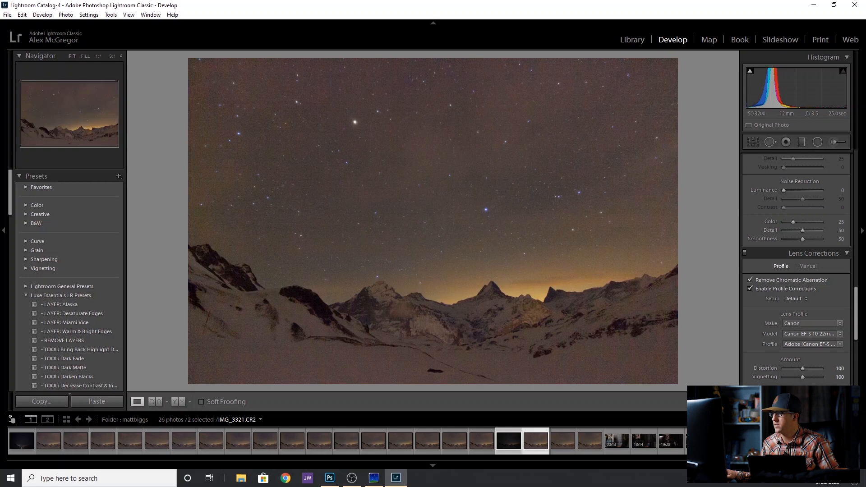
Synchronize all develop settings from IMG_3321.CR2 to the dark unedited photo IMG_3320.CR2.
{"action": "key", "text": "ctrl+shift+s"}
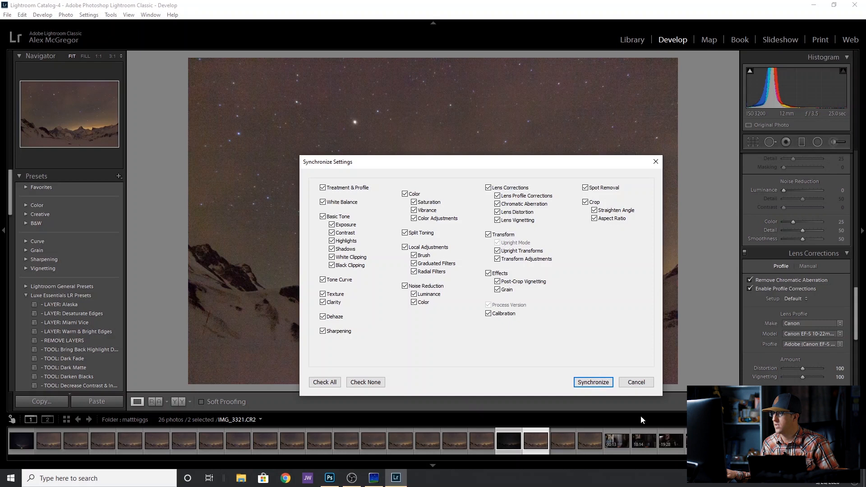
{"action": "left_click", "coordinate": [589, 382]}
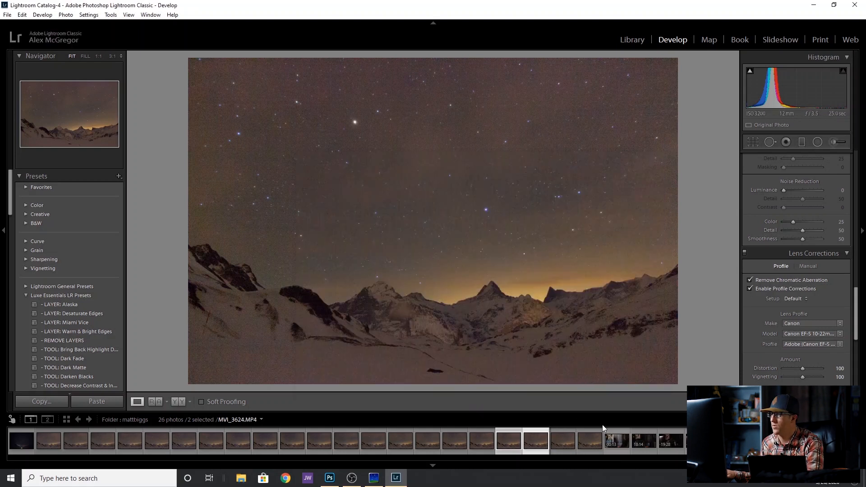
{"action": "key", "text": "ctrl+z"}
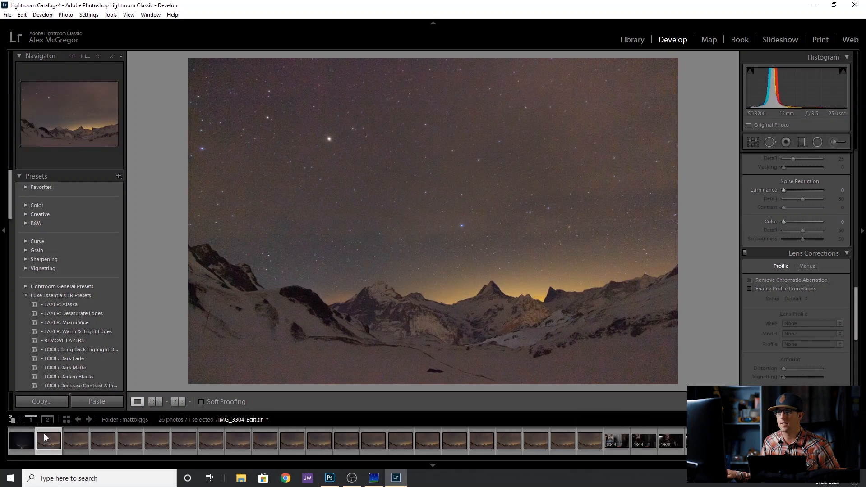
Select the photos from IMG_3304-Edit.tif through IMG_3323.CR2 and review their export settings.
{"action": "left_click", "coordinate": [592, 440], "text": "shift"}
{"action": "right_click", "coordinate": [593, 441]}
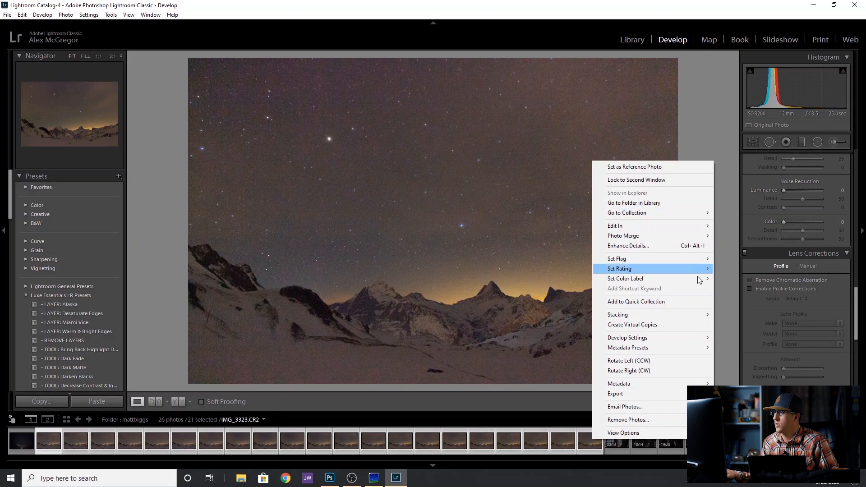
{"action": "mouse_move", "coordinate": [669, 395]}
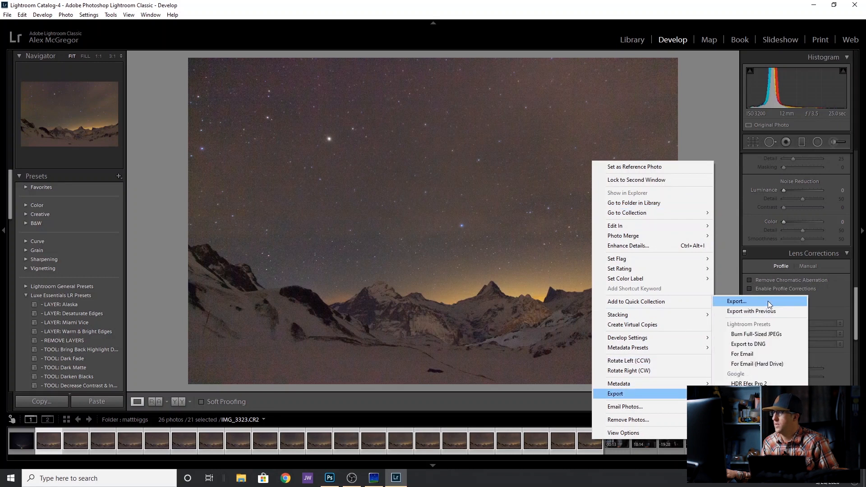
{"action": "left_click", "coordinate": [770, 303]}
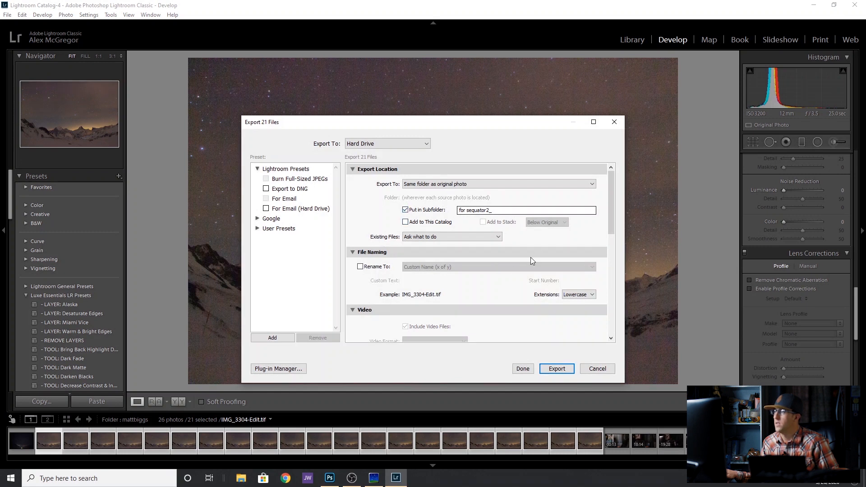
{"action": "left_click_drag", "start_coordinate": [613, 198], "coordinate": [616, 263]}
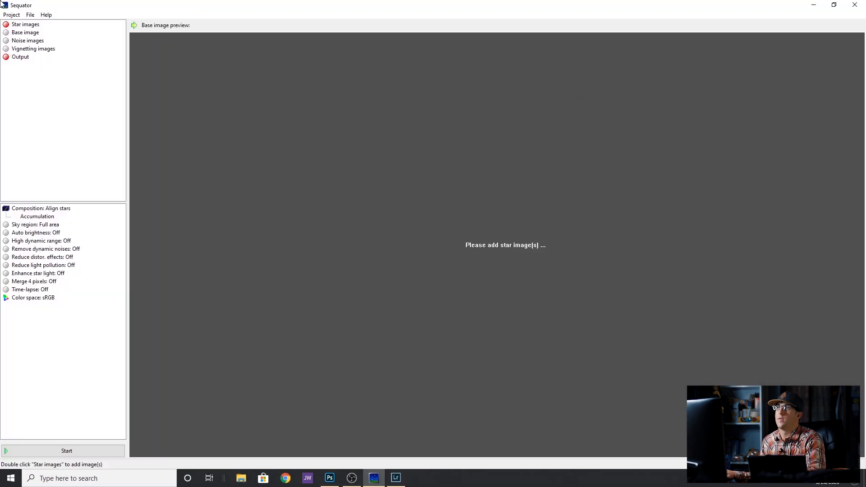
In Sequator, add IMG_3304.tif through IMG_3323.tif as star images, leaving out the three existing stack files.
{"action": "left_click", "coordinate": [25, 25]}
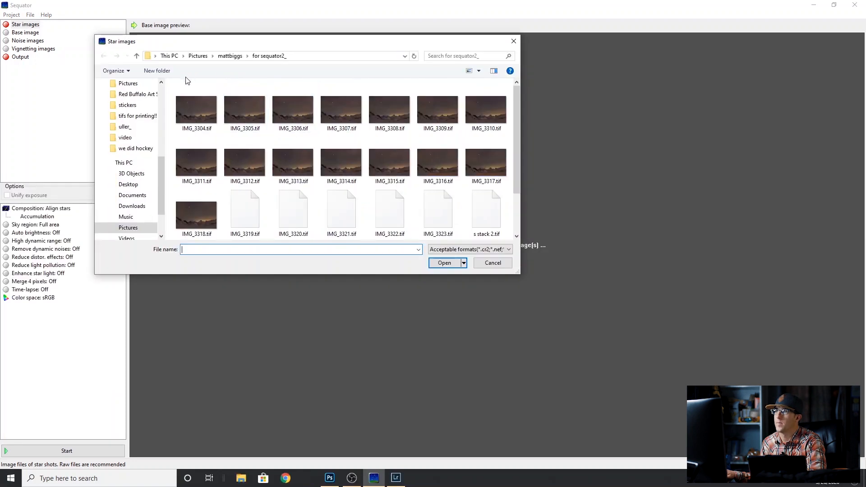
{"action": "left_click_drag", "start_coordinate": [171, 92], "coordinate": [473, 182]}
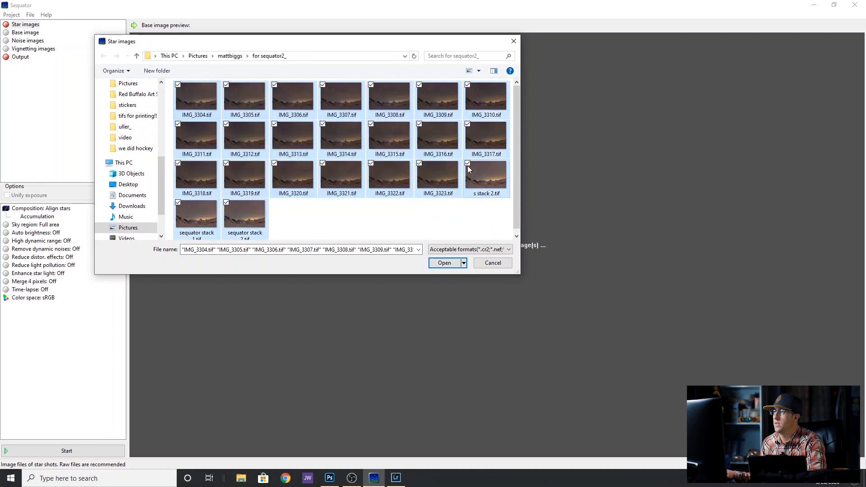
{"action": "left_click", "coordinate": [469, 164]}
{"action": "left_click", "coordinate": [226, 202]}
{"action": "left_click", "coordinate": [178, 198]}
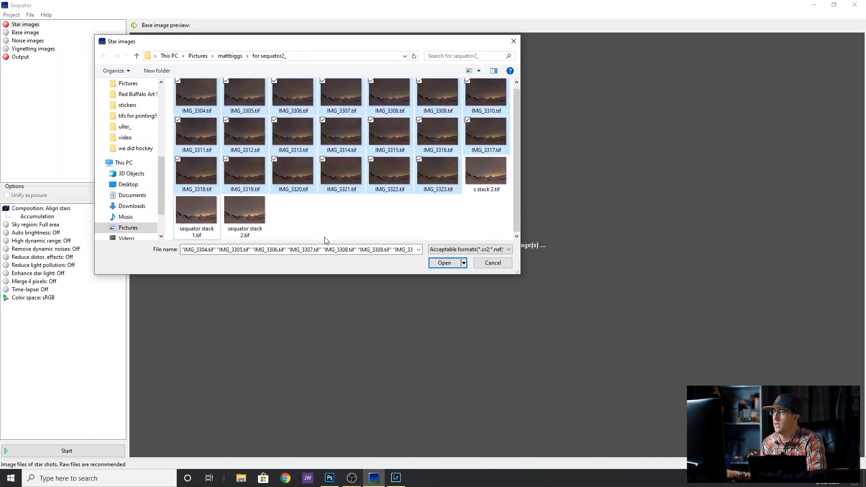
{"action": "left_click", "coordinate": [441, 265]}
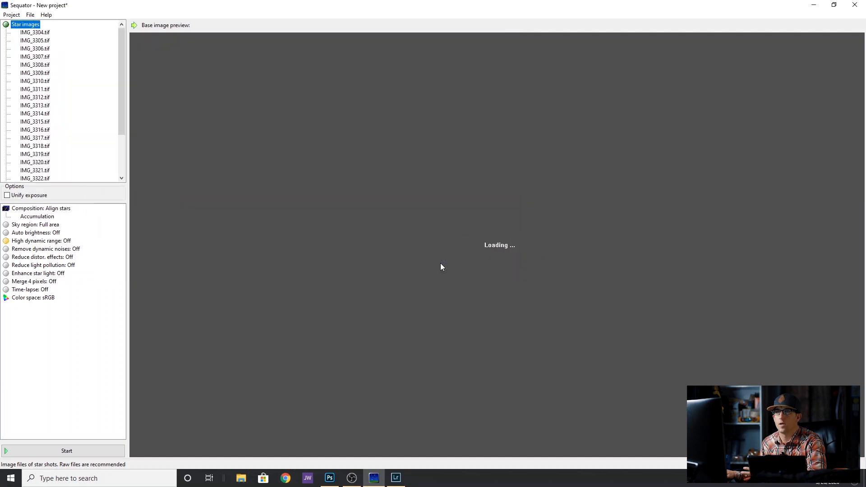
Choose IMG_3313.tif as the base image and set the output to an uncompressed TIFF named "stak sequator".
{"action": "left_click_drag", "start_coordinate": [124, 60], "coordinate": [121, 92]}
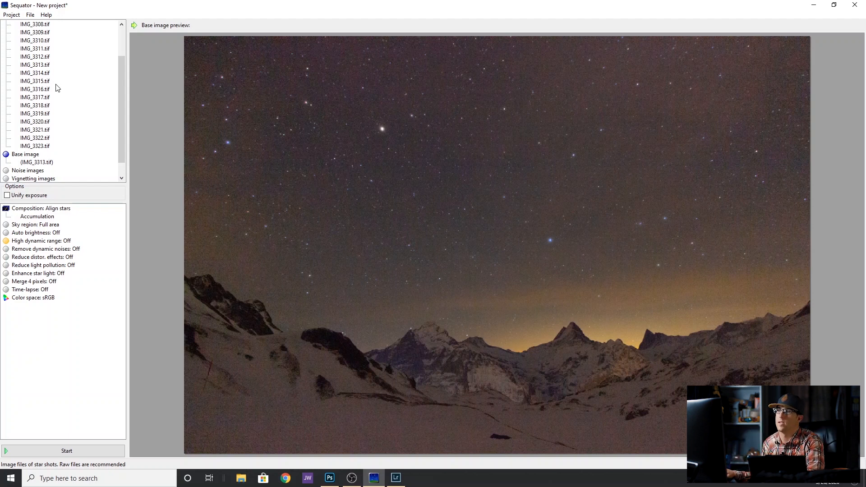
{"action": "scroll", "coordinate": [65, 94], "scroll_direction": "down", "scroll_amount": 1}
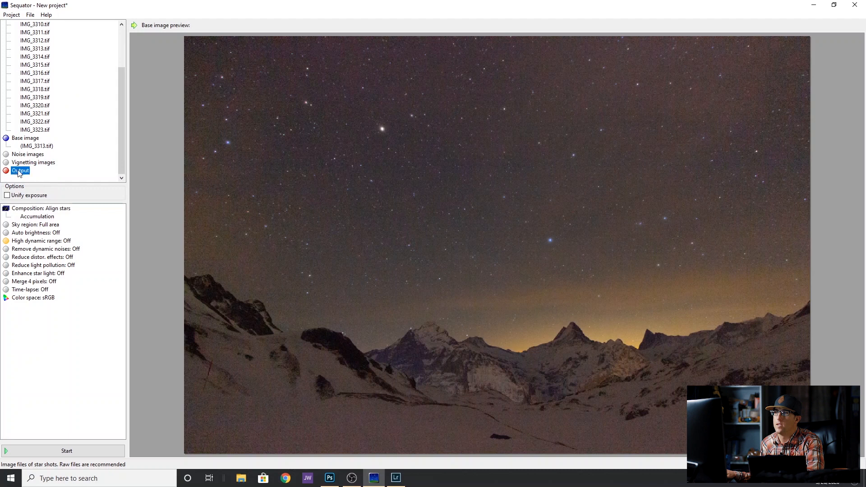
{"action": "left_click", "coordinate": [19, 172]}
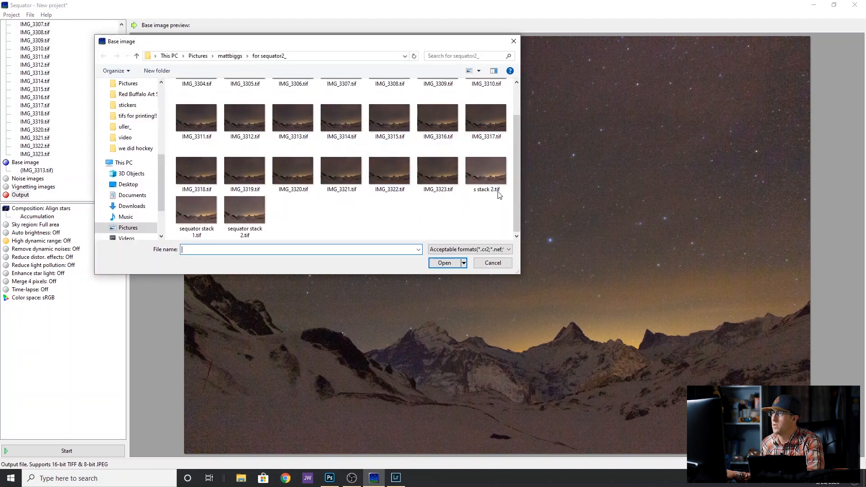
{"action": "left_click", "coordinate": [486, 154]}
{"action": "type", "text": "stak"}
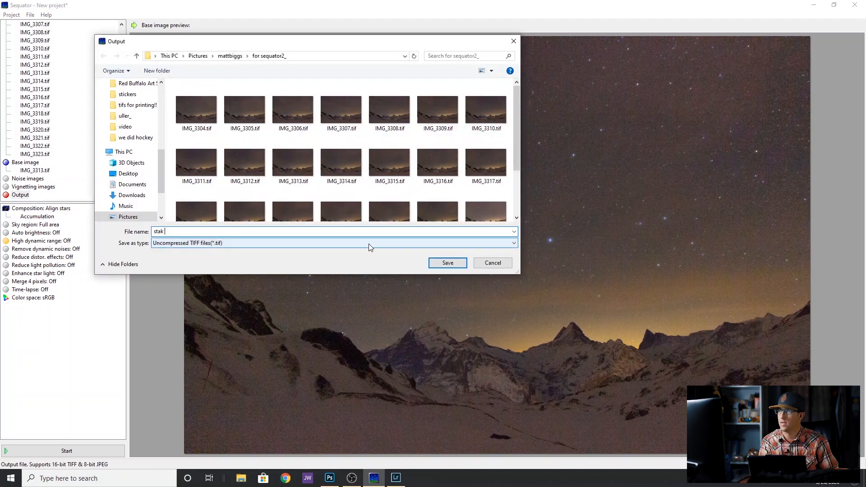
{"action": "type", "text": " sequator"}
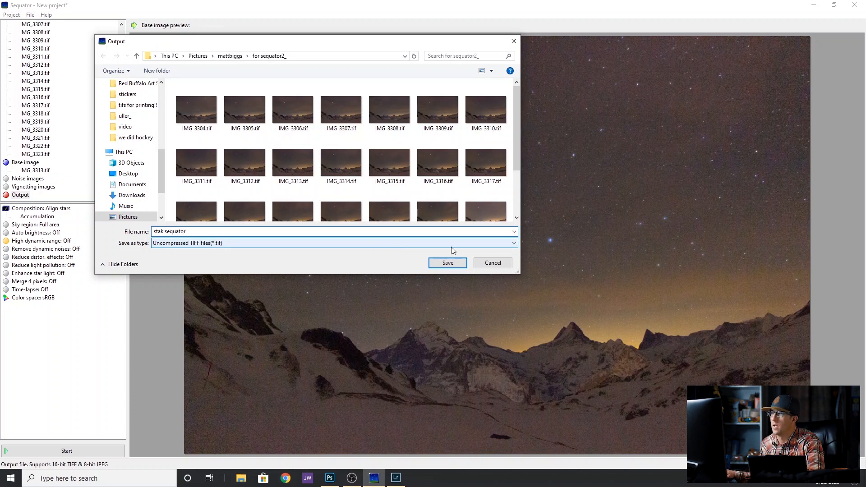
{"action": "left_click", "coordinate": [447, 262]}
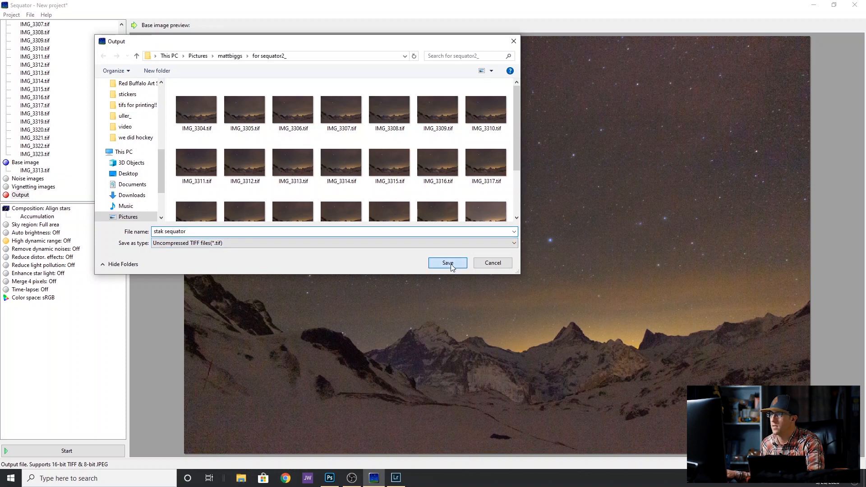
Set the composition to Align stars with the Freeze ground computing option.
{"action": "double_click", "coordinate": [38, 209]}
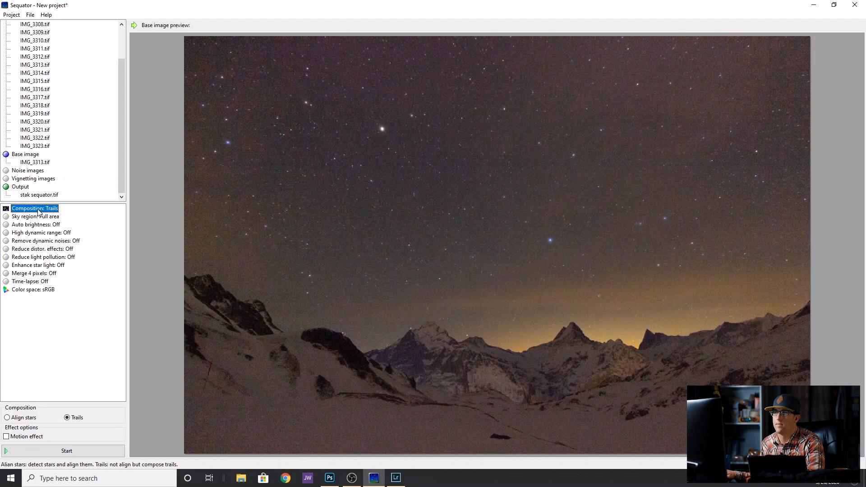
{"action": "double_click", "coordinate": [39, 209]}
{"action": "left_click", "coordinate": [6, 387]}
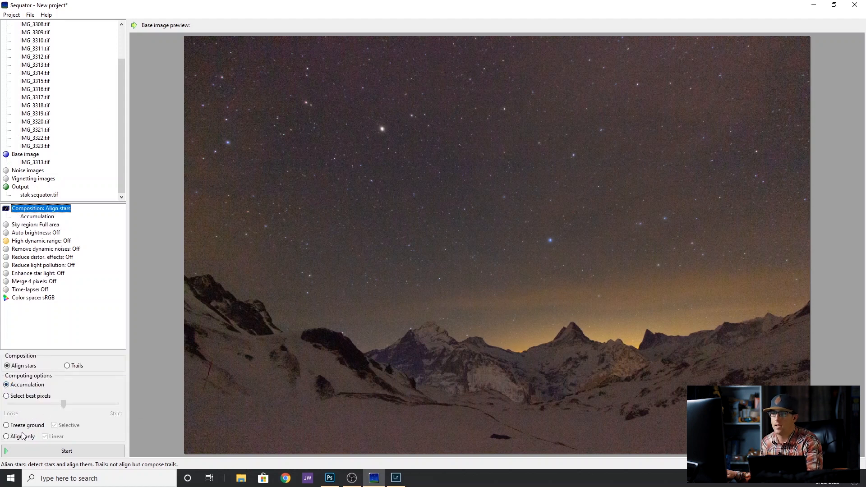
{"action": "left_click", "coordinate": [6, 426]}
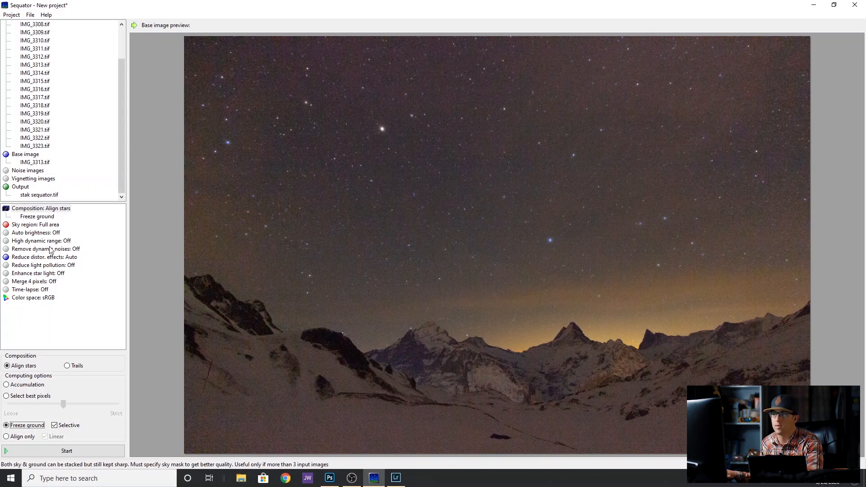
Define the sky region with an irregular mask brushed over the whole sky down to the mountain ridge, keeping the mountains unmasked.
{"action": "left_click", "coordinate": [37, 225]}
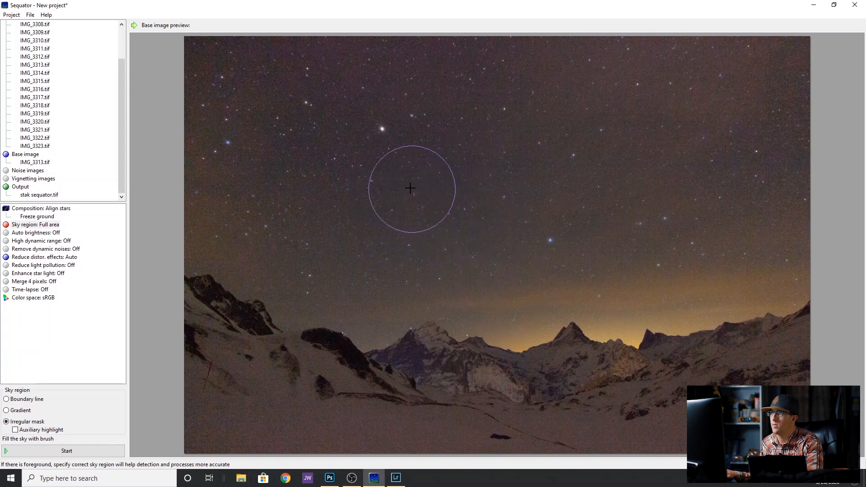
{"action": "mouse_move", "coordinate": [400, 190]}
{"action": "left_mouse_down"}
{"action": "mouse_move", "coordinate": [402, 212]}
{"action": "mouse_move", "coordinate": [449, 174]}
{"action": "mouse_move", "coordinate": [343, 211]}
{"action": "mouse_move", "coordinate": [784, 201]}
{"action": "mouse_move", "coordinate": [750, 296]}
{"action": "mouse_move", "coordinate": [423, 251]}
{"action": "mouse_move", "coordinate": [272, 199]}
{"action": "mouse_move", "coordinate": [208, 187]}
{"action": "mouse_move", "coordinate": [272, 255]}
{"action": "mouse_move", "coordinate": [319, 272]}
{"action": "mouse_move", "coordinate": [381, 284]}
{"action": "mouse_move", "coordinate": [440, 265]}
{"action": "mouse_move", "coordinate": [478, 291]}
{"action": "mouse_move", "coordinate": [526, 294]}
{"action": "mouse_move", "coordinate": [565, 271]}
{"action": "mouse_move", "coordinate": [626, 290]}
{"action": "mouse_move", "coordinate": [623, 255]}
{"action": "mouse_move", "coordinate": [704, 235]}
{"action": "mouse_move", "coordinate": [253, 86]}
{"action": "mouse_move", "coordinate": [476, 133]}
{"action": "mouse_move", "coordinate": [627, 149]}
{"action": "mouse_move", "coordinate": [760, 83]}
{"action": "mouse_move", "coordinate": [217, 64]}
{"action": "mouse_move", "coordinate": [282, 88]}
{"action": "mouse_move", "coordinate": [354, 151]}
{"action": "mouse_move", "coordinate": [232, 123]}
{"action": "mouse_move", "coordinate": [199, 251]}
{"action": "left_mouse_up"}
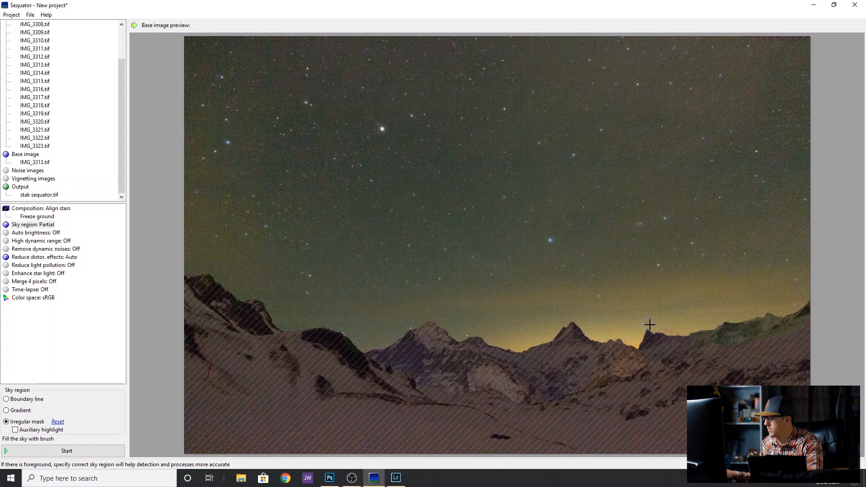
{"action": "mouse_move", "coordinate": [753, 325]}
{"action": "left_mouse_down"}
{"action": "mouse_move", "coordinate": [752, 318]}
{"action": "mouse_move", "coordinate": [715, 337]}
{"action": "left_mouse_up"}
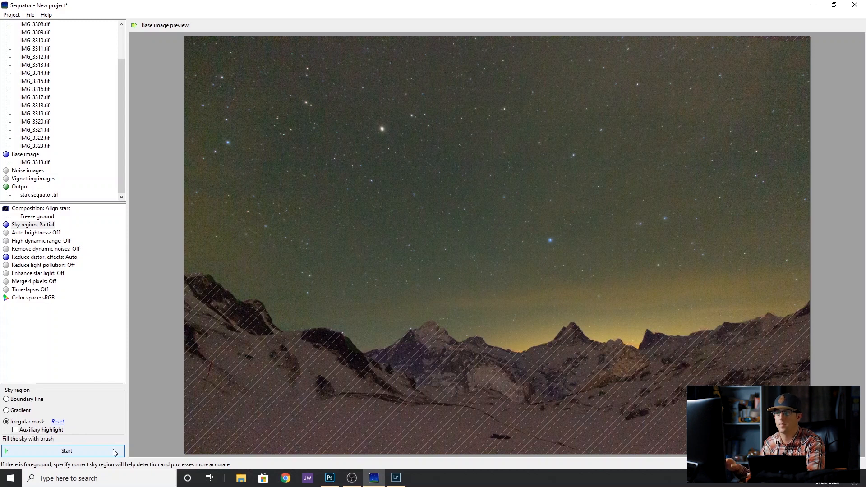
Switch to Photoshop and compare the single frame IMG_3304-Edit.tif with the stacked sequator image.
{"action": "key", "text": "alt+Tab"}
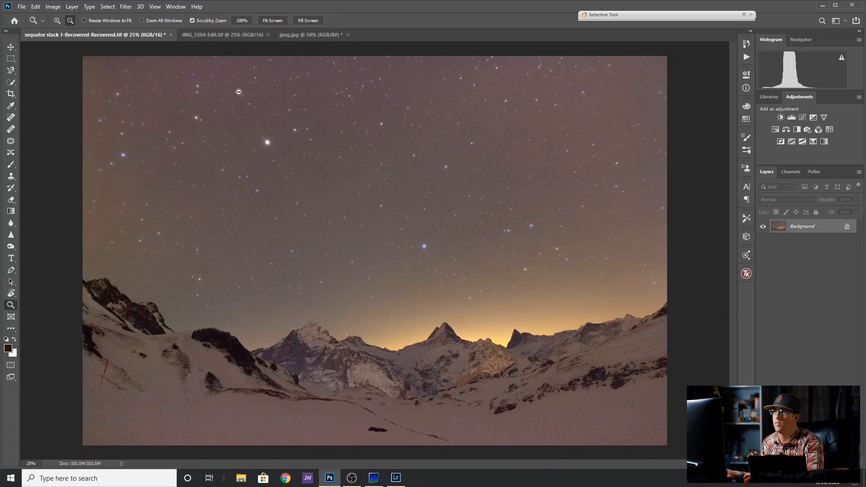
{"action": "left_click", "coordinate": [222, 34]}
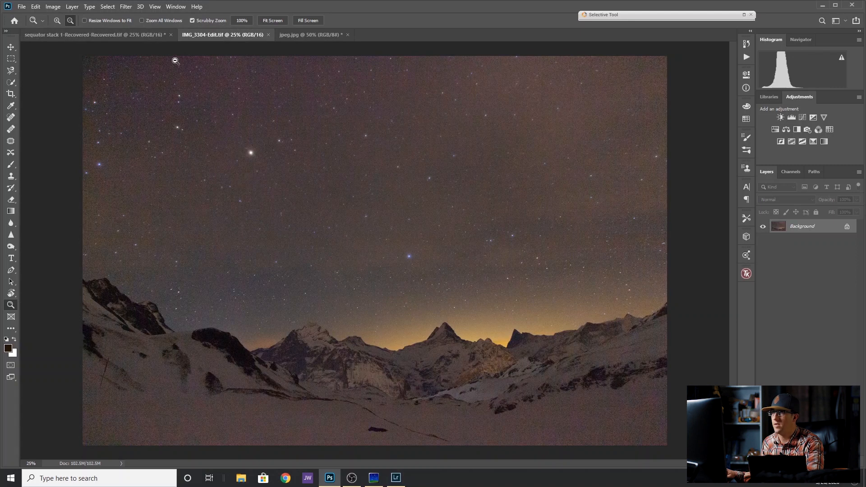
{"action": "left_click", "coordinate": [138, 34]}
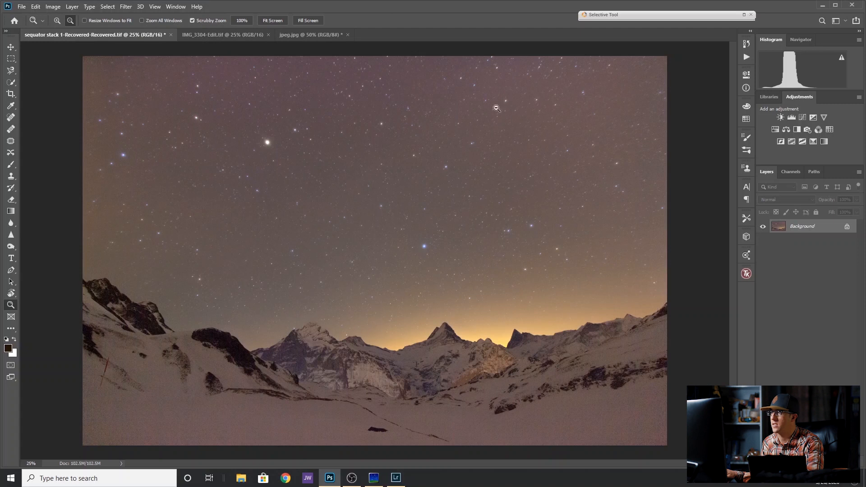
Compare the original jpeg.jpg with the stacked sequator image.
{"action": "left_click", "coordinate": [301, 33]}
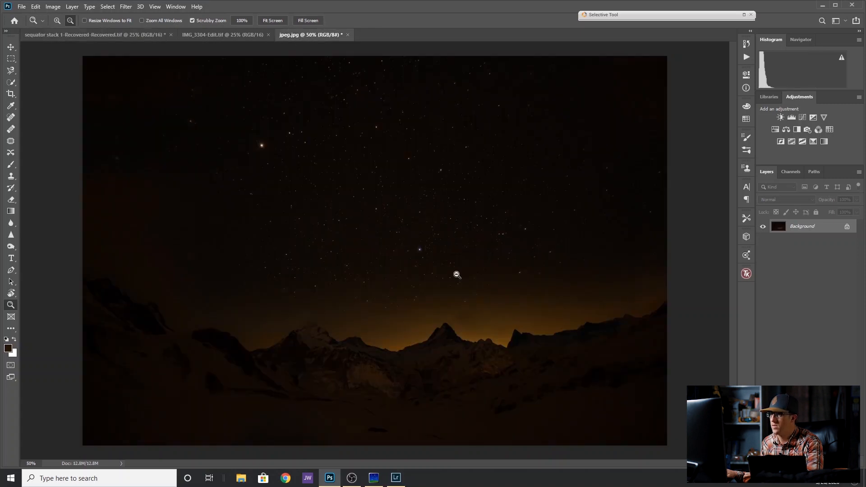
{"action": "left_click", "coordinate": [116, 34]}
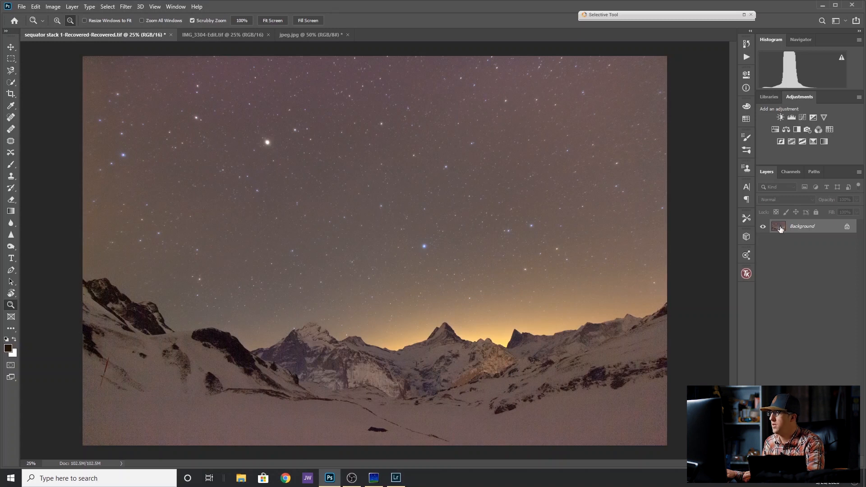
Duplicate the stacked image's Background layer and raise Vibrance and Saturation to +100 on the copy in the Camera Raw Filter.
{"action": "key", "text": "ctrl+j"}
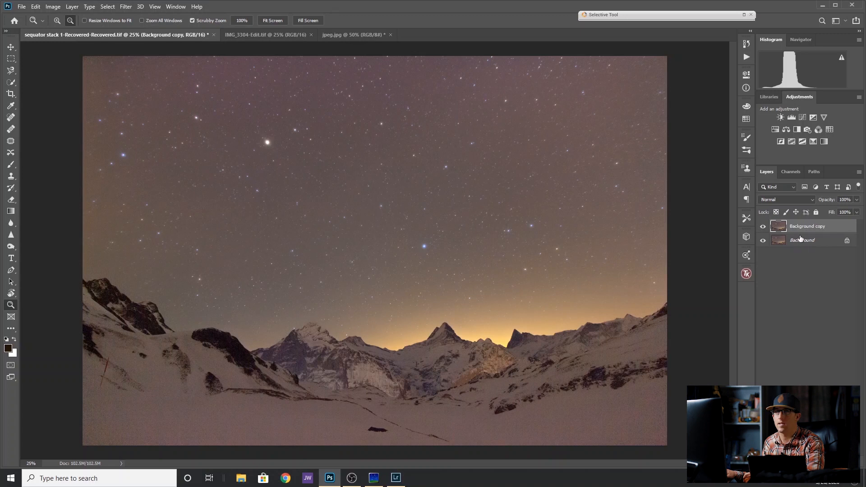
{"action": "left_click", "coordinate": [126, 7]}
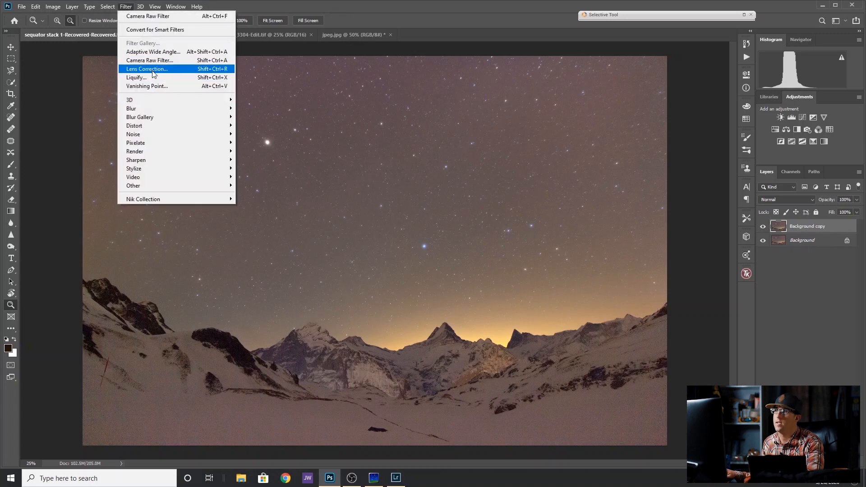
{"action": "left_click", "coordinate": [159, 61]}
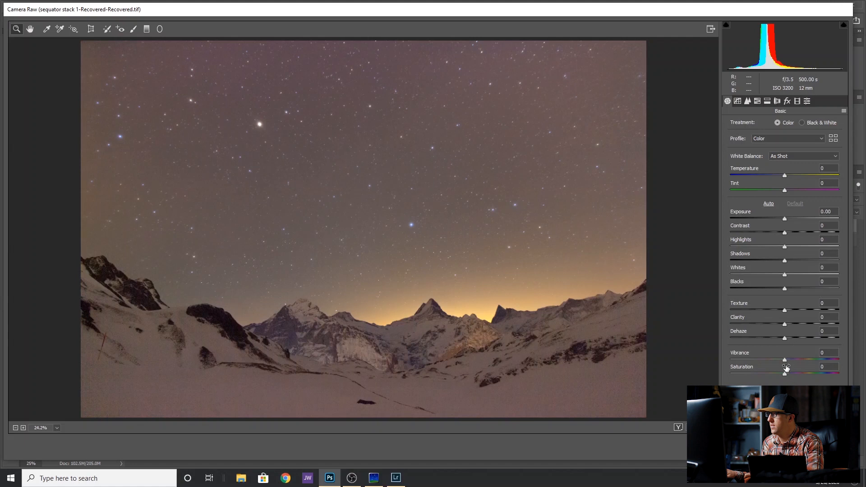
{"action": "left_click_drag", "start_coordinate": [786, 363], "coordinate": [854, 366]}
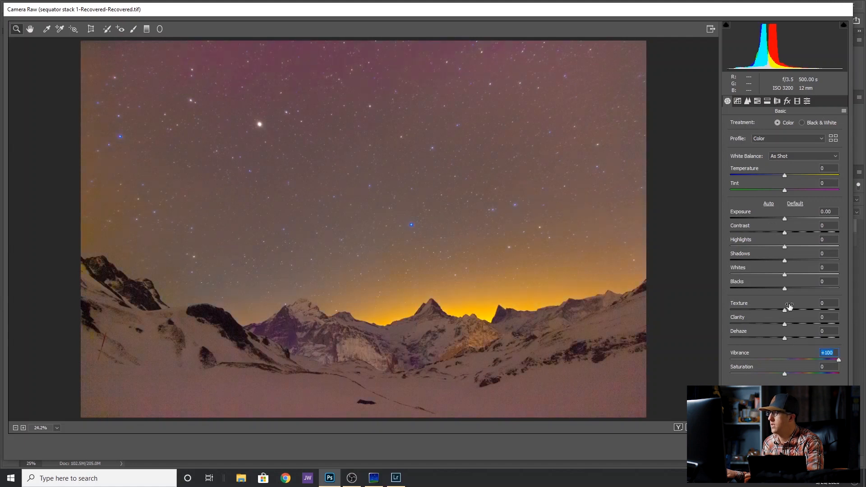
{"action": "left_click_drag", "start_coordinate": [785, 376], "coordinate": [851, 376]}
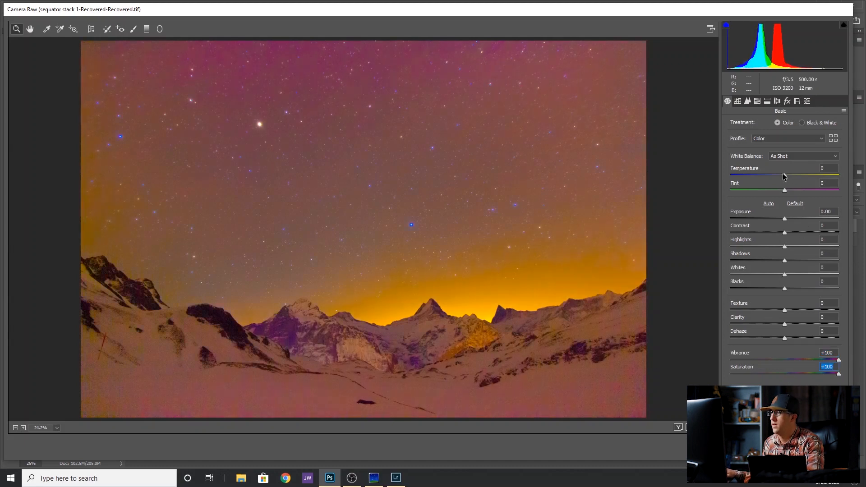
Set the white balance to Temperature -10 and Tint -12, and bring Vibrance down to +23 and Saturation to +25.
{"action": "left_click_drag", "start_coordinate": [786, 179], "coordinate": [782, 179]}
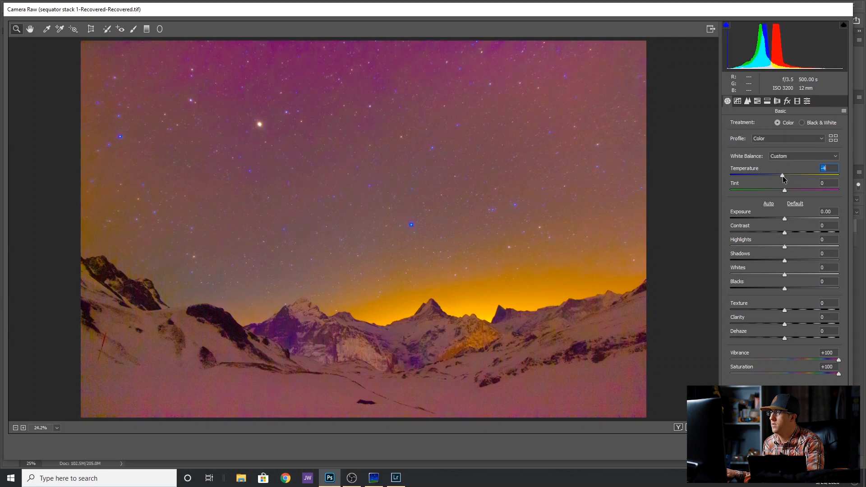
{"action": "left_click_drag", "start_coordinate": [782, 180], "coordinate": [781, 180]}
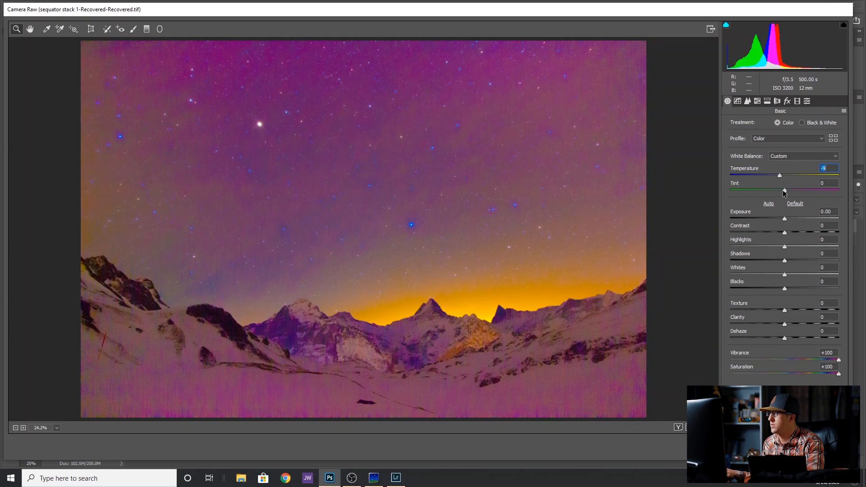
{"action": "left_click_drag", "start_coordinate": [784, 193], "coordinate": [778, 191]}
{"action": "left_click", "coordinate": [780, 176]}
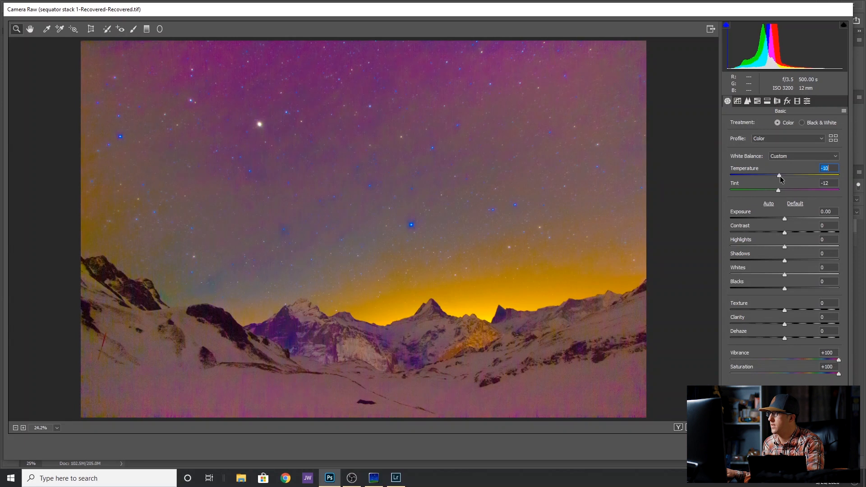
{"action": "left_click", "coordinate": [798, 360]}
{"action": "left_click", "coordinate": [798, 374]}
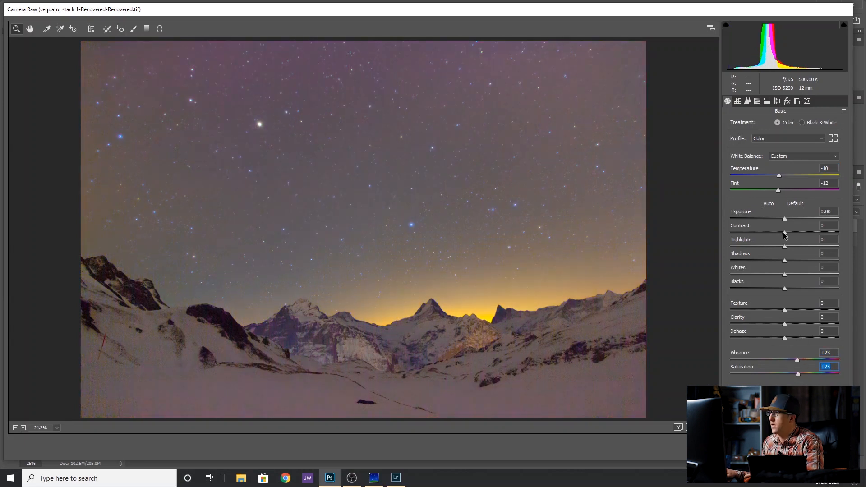
Set Contrast to +22, Highlights +12, Shadows -12, Whites +16, Blacks -13, Texture -20, Clarity +13 and Dehaze +22.
{"action": "left_click_drag", "start_coordinate": [784, 234], "coordinate": [776, 291]}
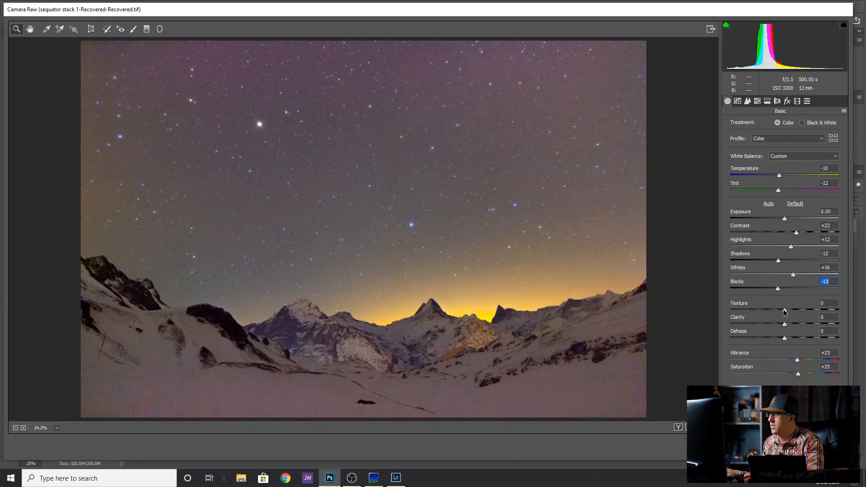
{"action": "mouse_move", "coordinate": [785, 312]}
{"action": "left_mouse_down"}
{"action": "mouse_move", "coordinate": [758, 311]}
{"action": "mouse_move", "coordinate": [658, 350]}
{"action": "mouse_move", "coordinate": [722, 342]}
{"action": "mouse_move", "coordinate": [772, 307]}
{"action": "left_mouse_up"}
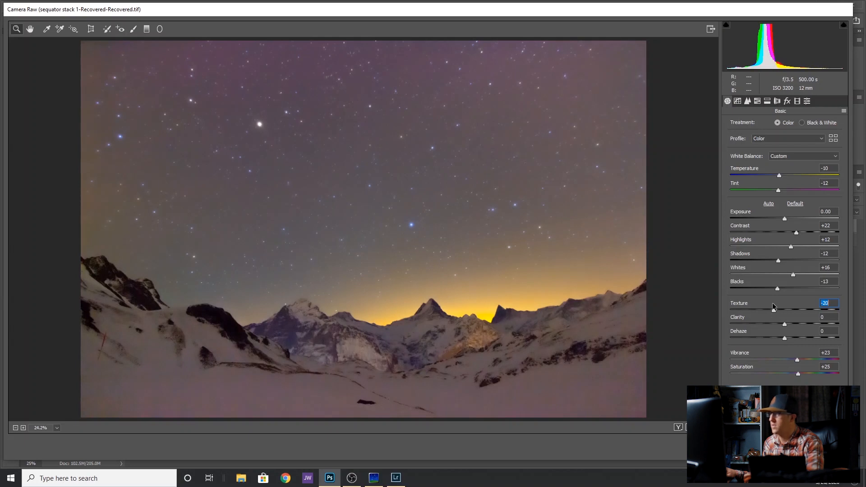
{"action": "left_click_drag", "start_coordinate": [784, 325], "coordinate": [792, 326]}
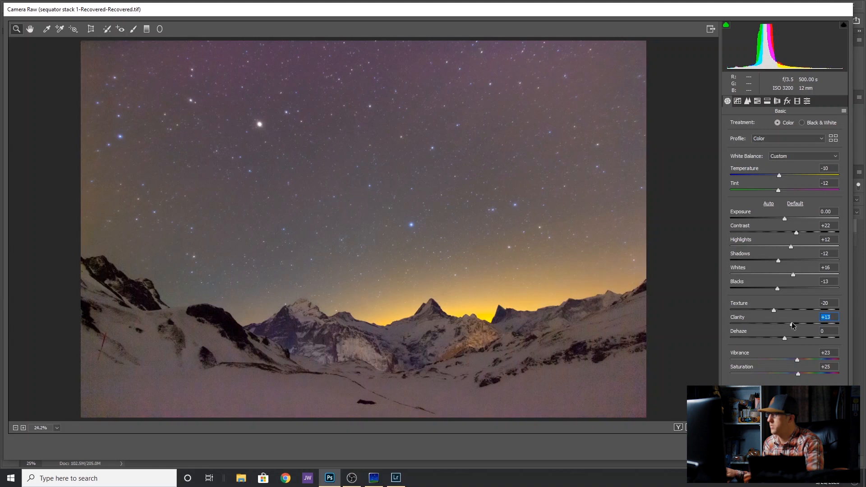
{"action": "left_click_drag", "start_coordinate": [786, 340], "coordinate": [798, 342]}
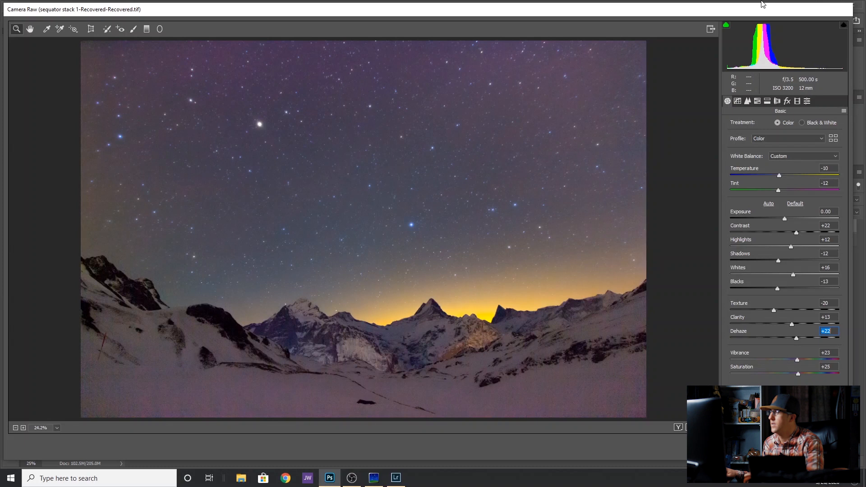
In the HSL adjustments, set saturation of Purples to -52 and Magentas to -53, hue of Yellows to -34 and Greens to -38, and apply the filter.
{"action": "left_click", "coordinate": [758, 101]}
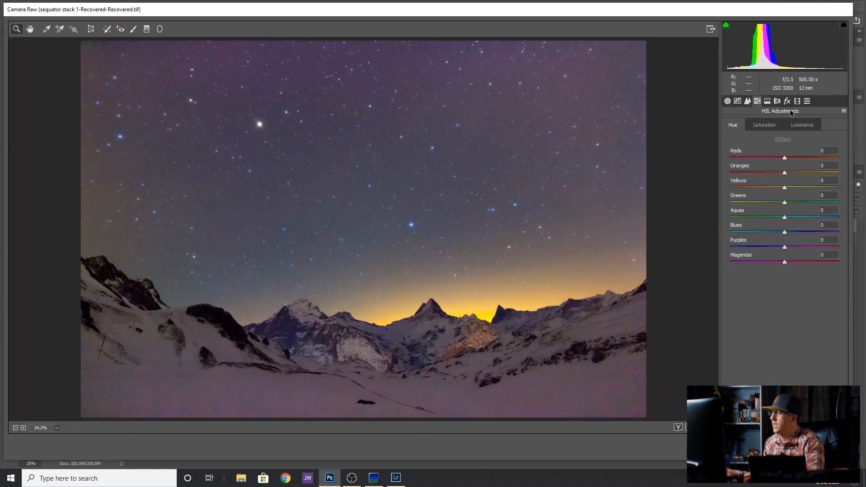
{"action": "left_click", "coordinate": [763, 125]}
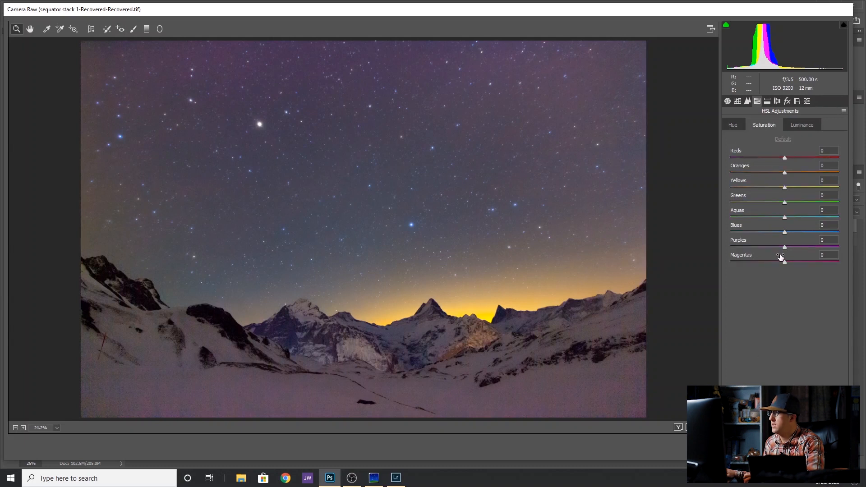
{"action": "left_click_drag", "start_coordinate": [784, 247], "coordinate": [763, 262]}
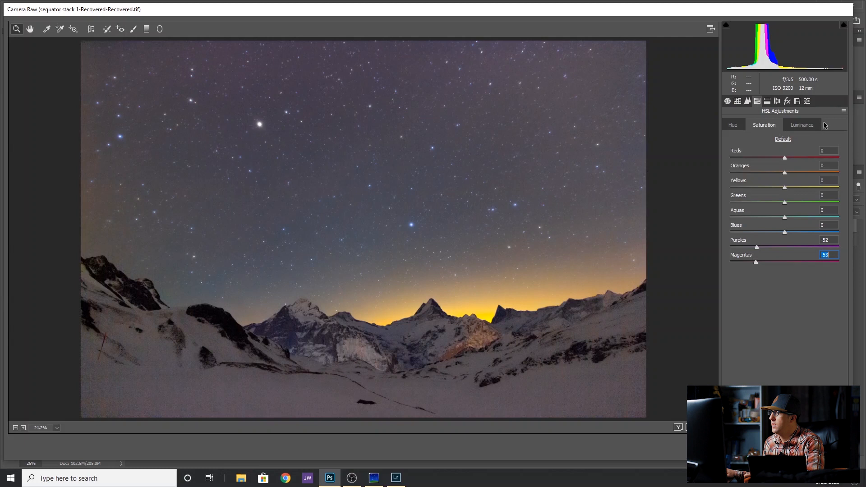
{"action": "left_click", "coordinate": [733, 125]}
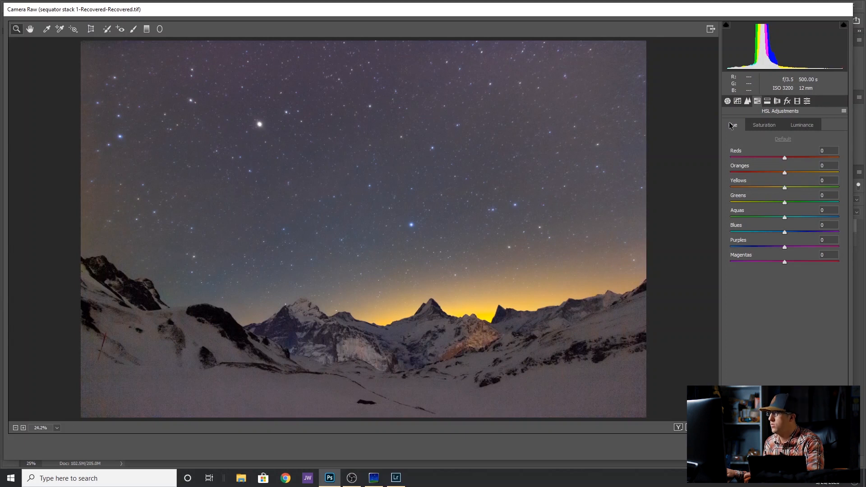
{"action": "left_click_drag", "start_coordinate": [785, 190], "coordinate": [763, 202]}
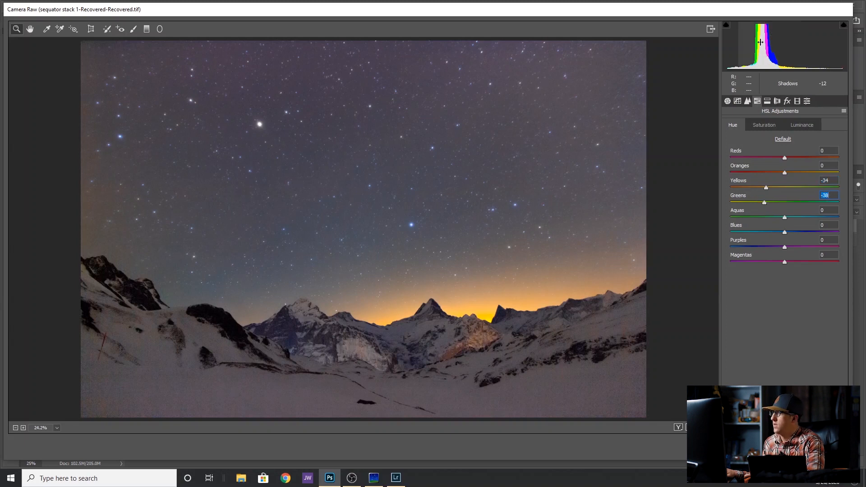
{"action": "left_click", "coordinate": [832, 447]}
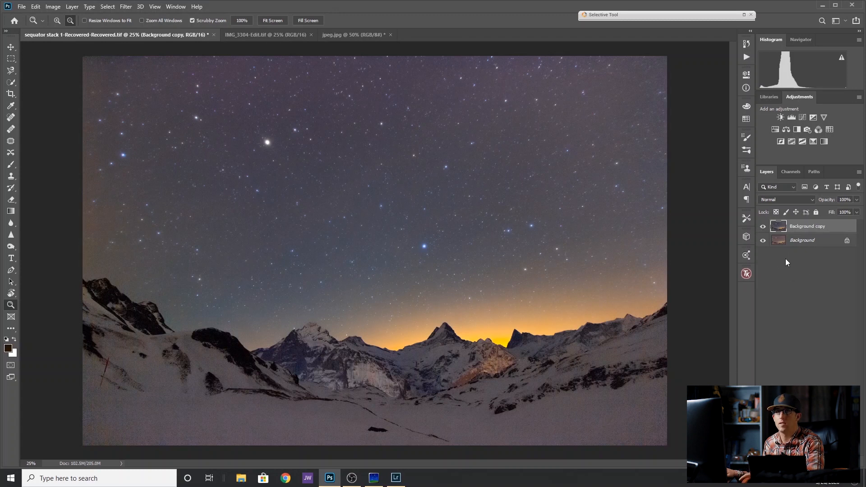
Reduce noise with Dfine 2, checking the snowy foreground and raising Color Noise reduction above 100% before applying it.
{"action": "left_click", "coordinate": [744, 15]}
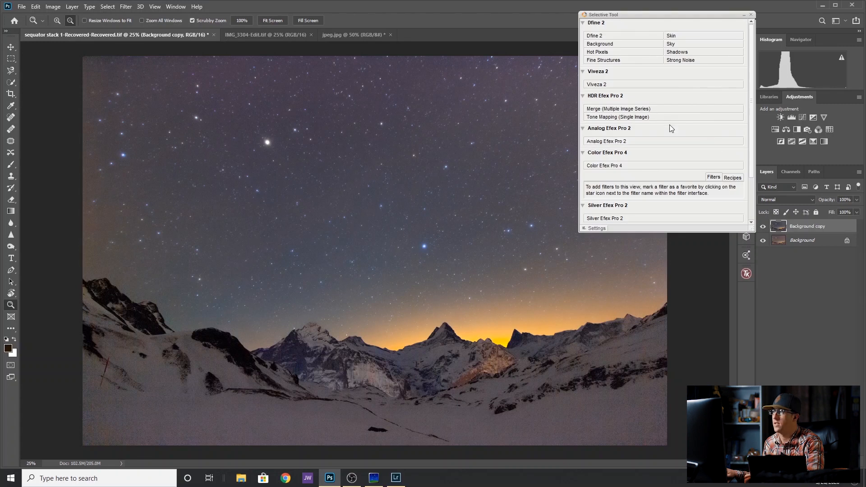
{"action": "left_click", "coordinate": [601, 36]}
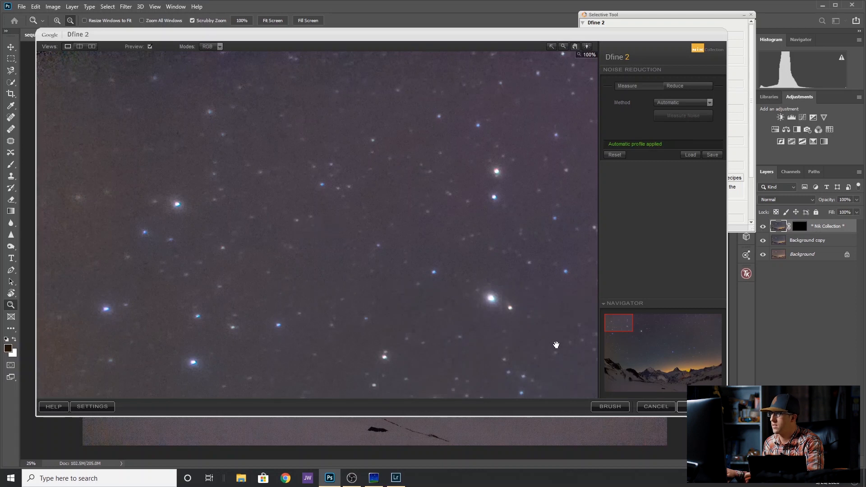
{"action": "left_click_drag", "start_coordinate": [620, 322], "coordinate": [710, 384]}
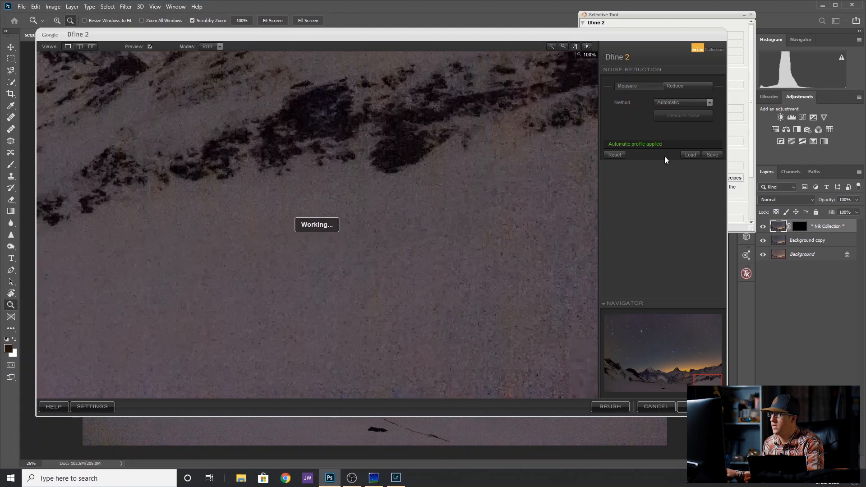
{"action": "left_click", "coordinate": [693, 90]}
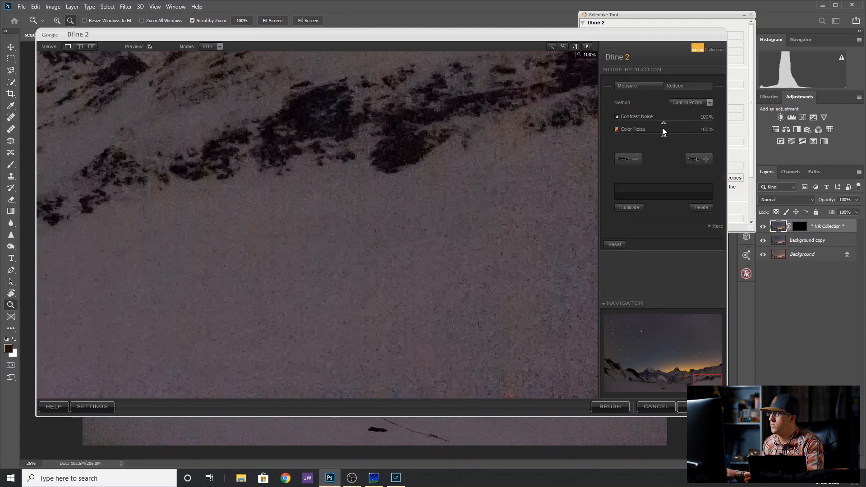
{"action": "left_click_drag", "start_coordinate": [665, 139], "coordinate": [686, 140]}
{"action": "key", "text": "Return"}
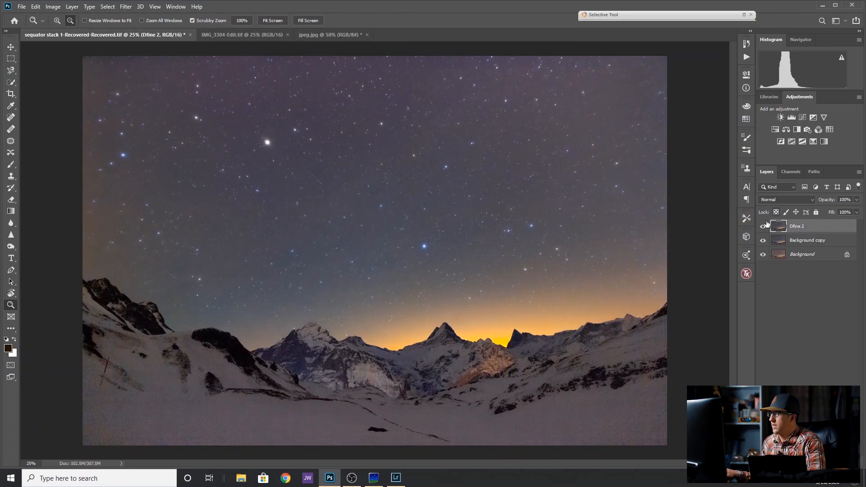
Toggle the Dfine 2 layer's visibility to compare the image before and after noise reduction.
{"action": "left_click", "coordinate": [763, 226]}
{"action": "left_click", "coordinate": [763, 227]}
{"action": "left_click", "coordinate": [763, 227]}
{"action": "left_click", "coordinate": [763, 227]}
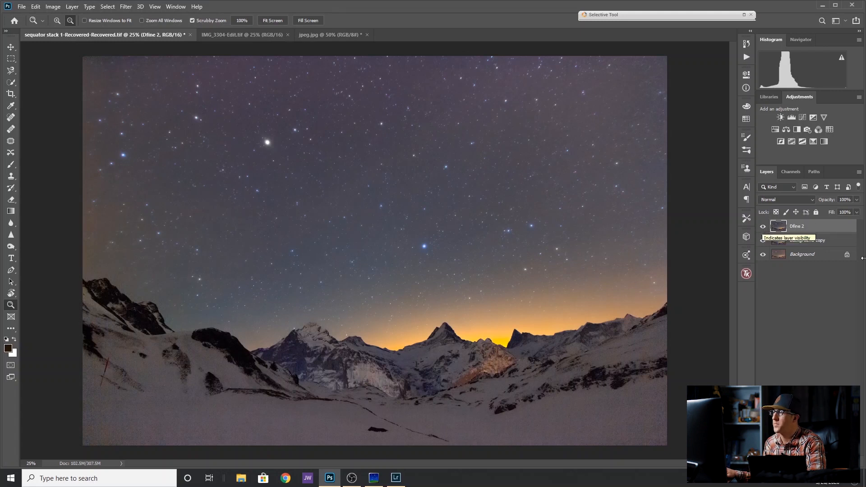
Add a Levels adjustment layer above the Dfine 2 layer with input levels of 8, 0.92 and 196.
{"action": "left_click", "coordinate": [791, 117]}
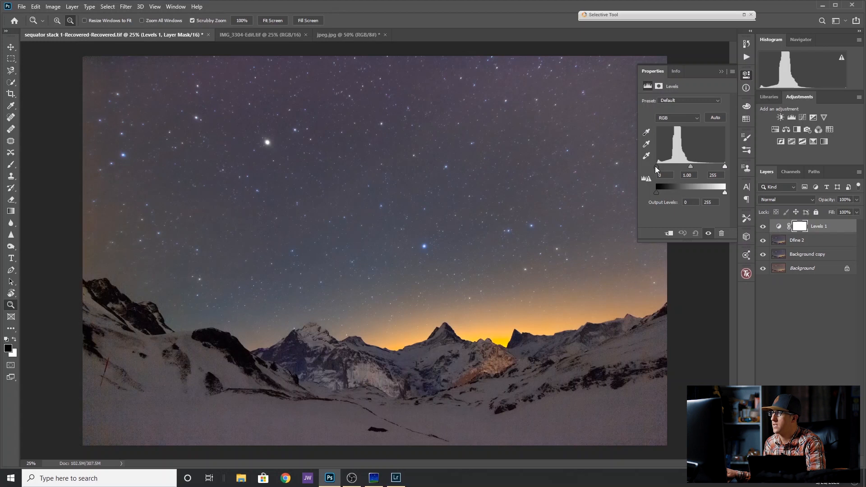
{"action": "left_click_drag", "start_coordinate": [656, 167], "coordinate": [659, 167]}
{"action": "left_click_drag", "start_coordinate": [725, 166], "coordinate": [710, 167]}
{"action": "left_click_drag", "start_coordinate": [691, 166], "coordinate": [686, 168]}
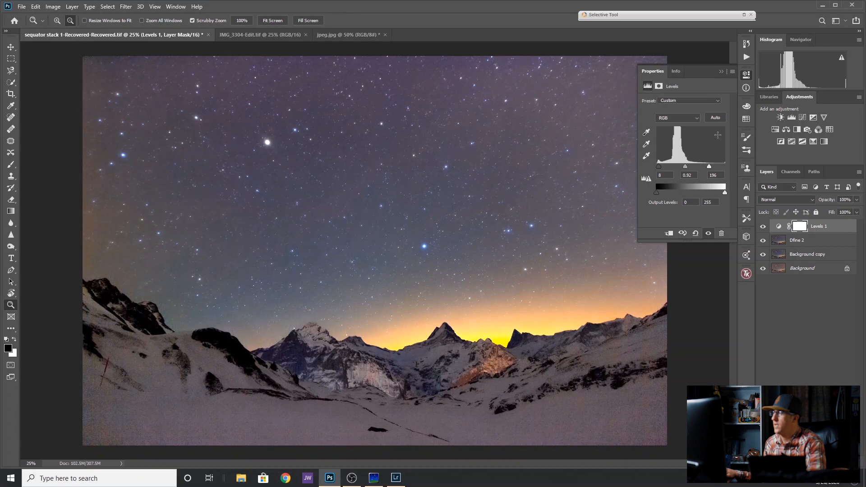
{"action": "left_click", "coordinate": [722, 71]}
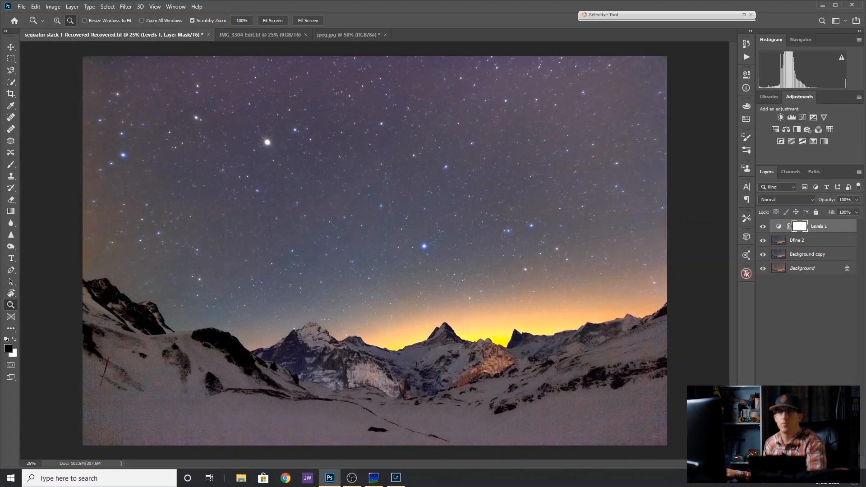
Compare the finished stacked image with the original jpeg.jpg and the single frame IMG_3304-Edit.tif.
{"action": "left_click", "coordinate": [347, 37]}
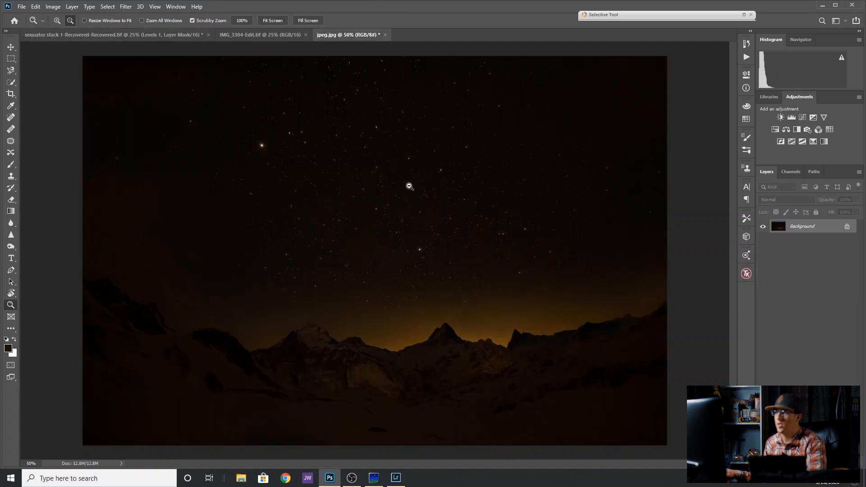
{"action": "left_click", "coordinate": [170, 35]}
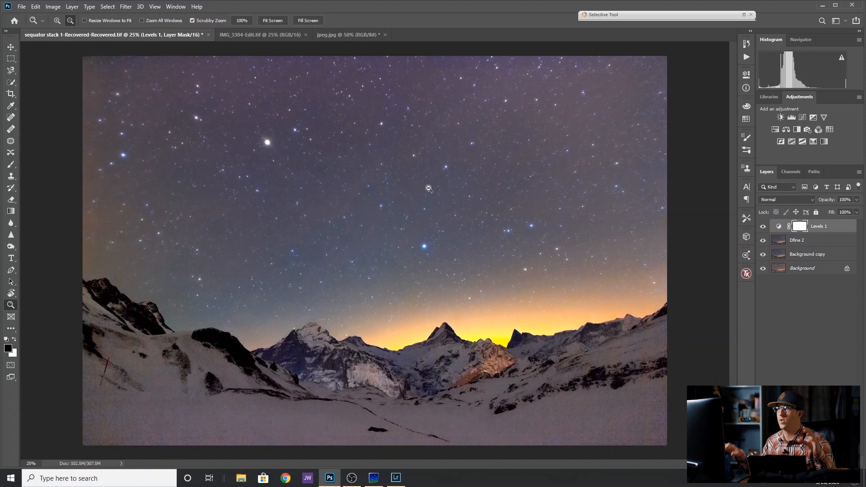
{"action": "left_click", "coordinate": [340, 39]}
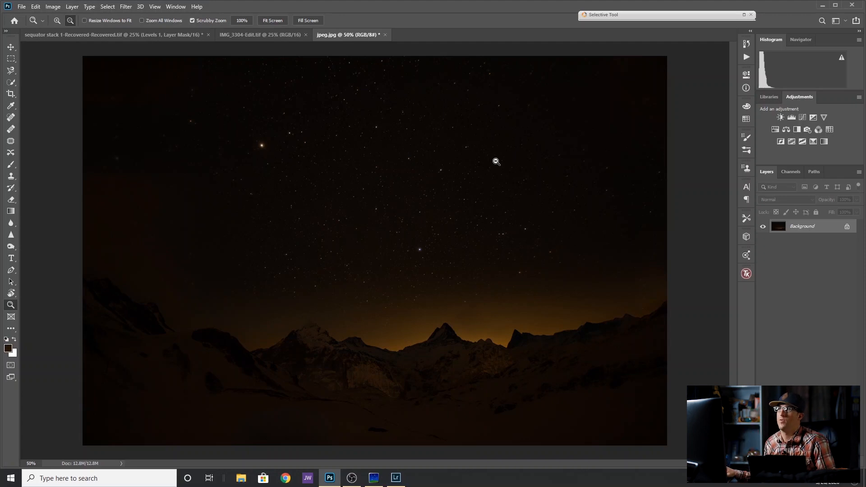
{"action": "key", "text": "ctrl+shift+Tab"}
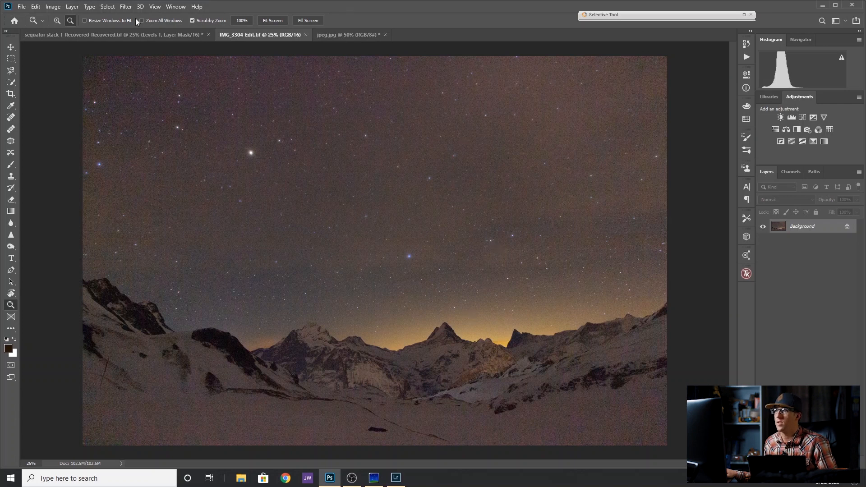
{"action": "left_click", "coordinate": [134, 35]}
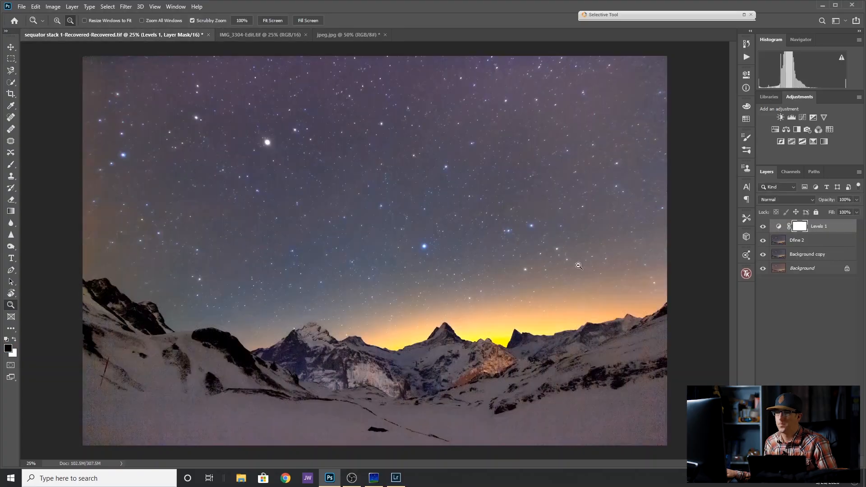